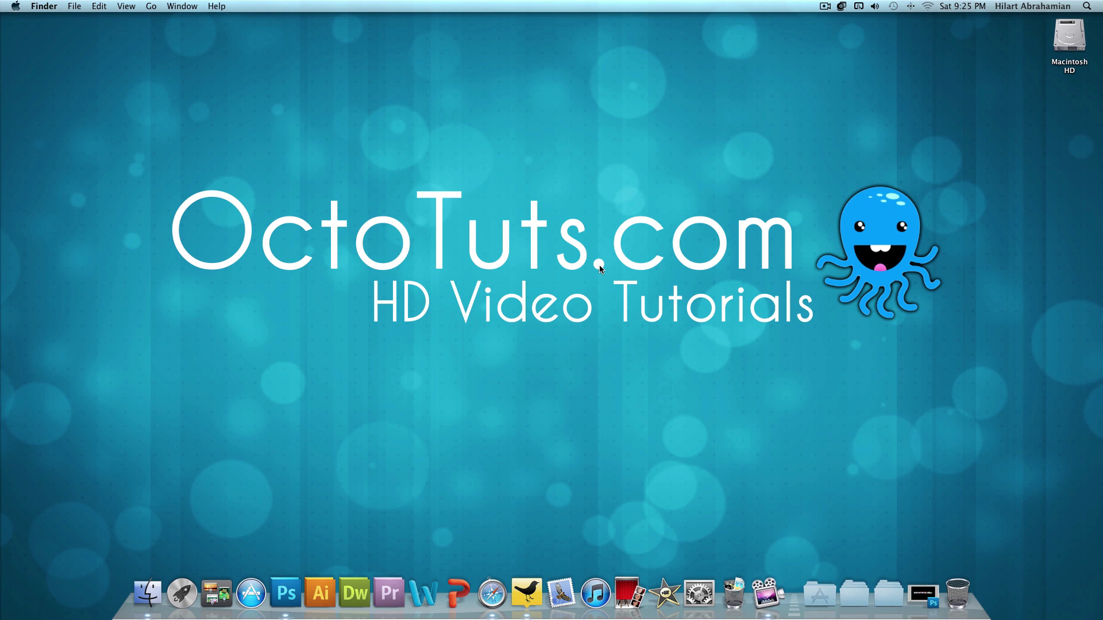
# Switch to Photoshop and create a new 1920 × 1080 pixel document at 72 pixels/inch with a white background.
pyautogui.click(923, 595)
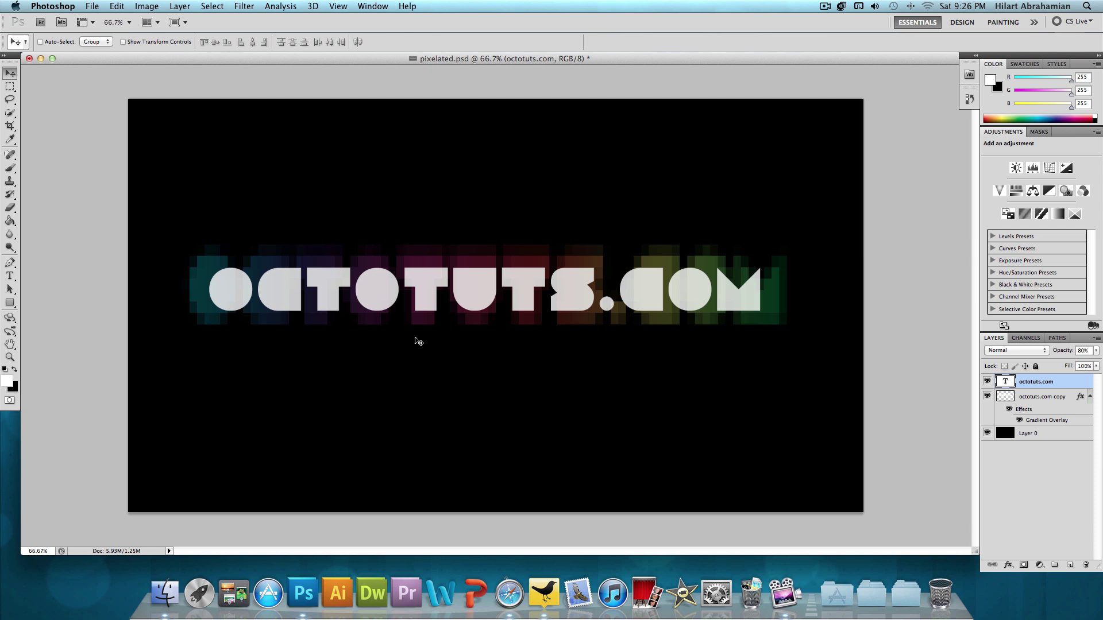
pyautogui.click(92, 6)
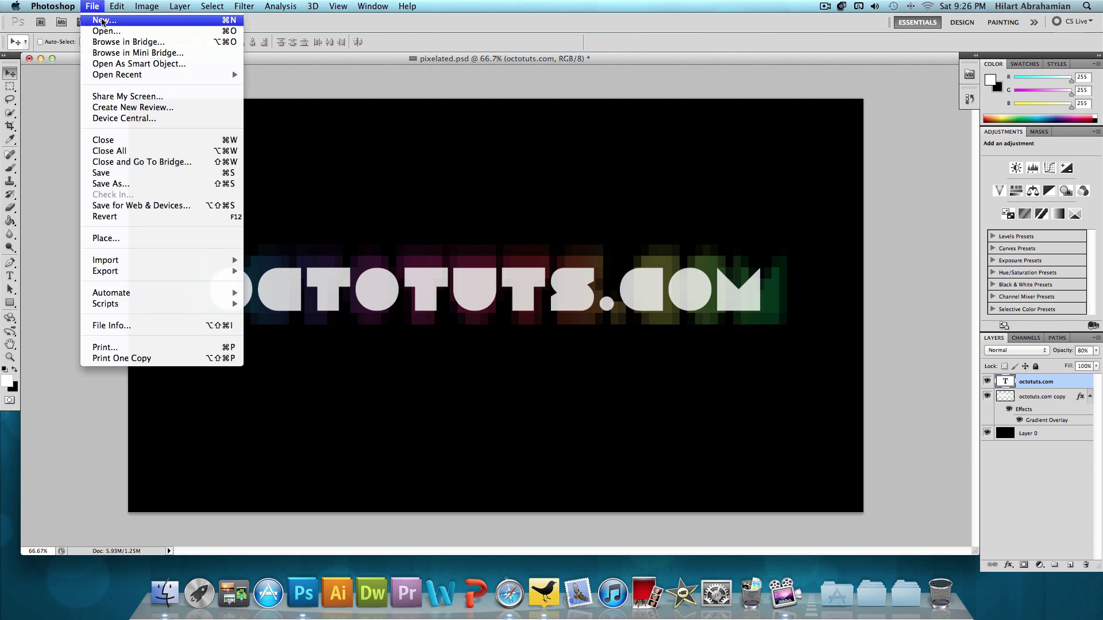
pyautogui.click(101, 20)
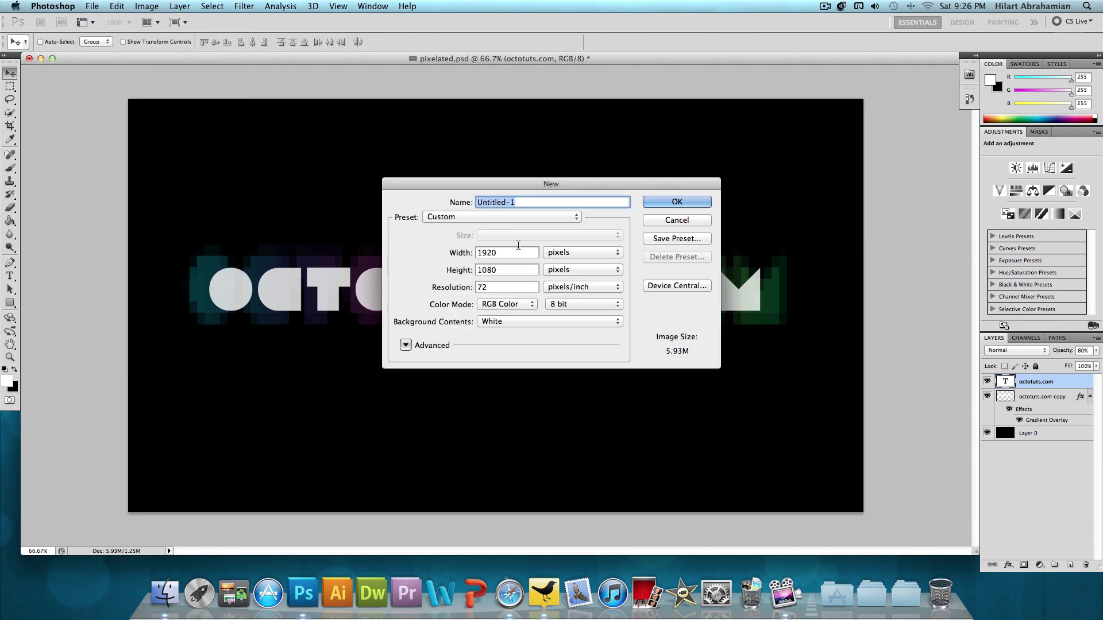
pyautogui.click(515, 251)
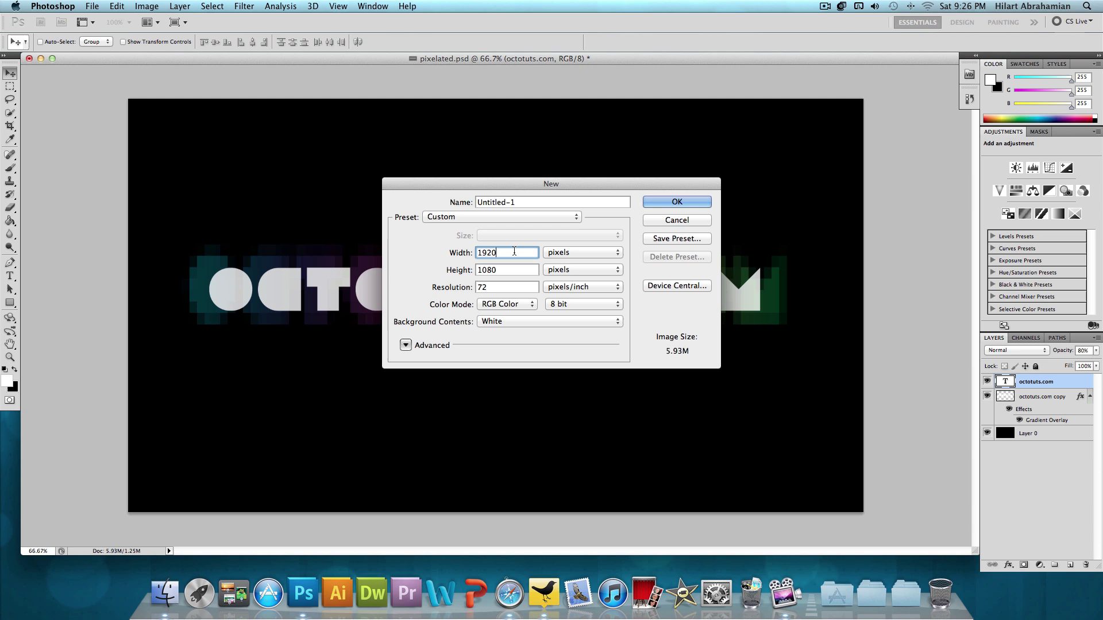
pyautogui.click(515, 272)
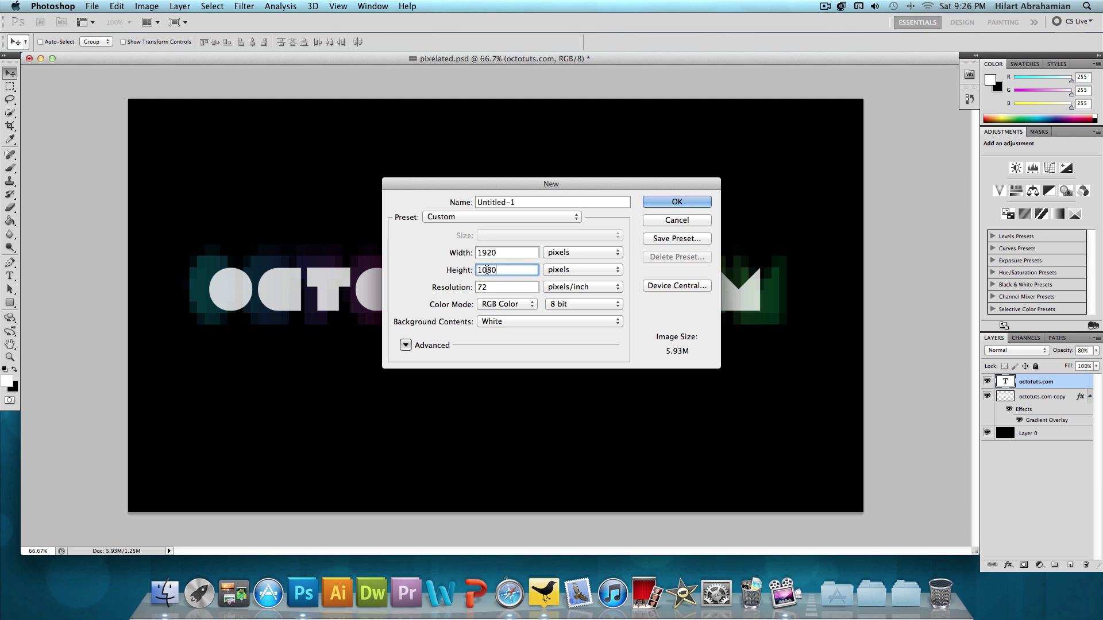
pyautogui.click(685, 202)
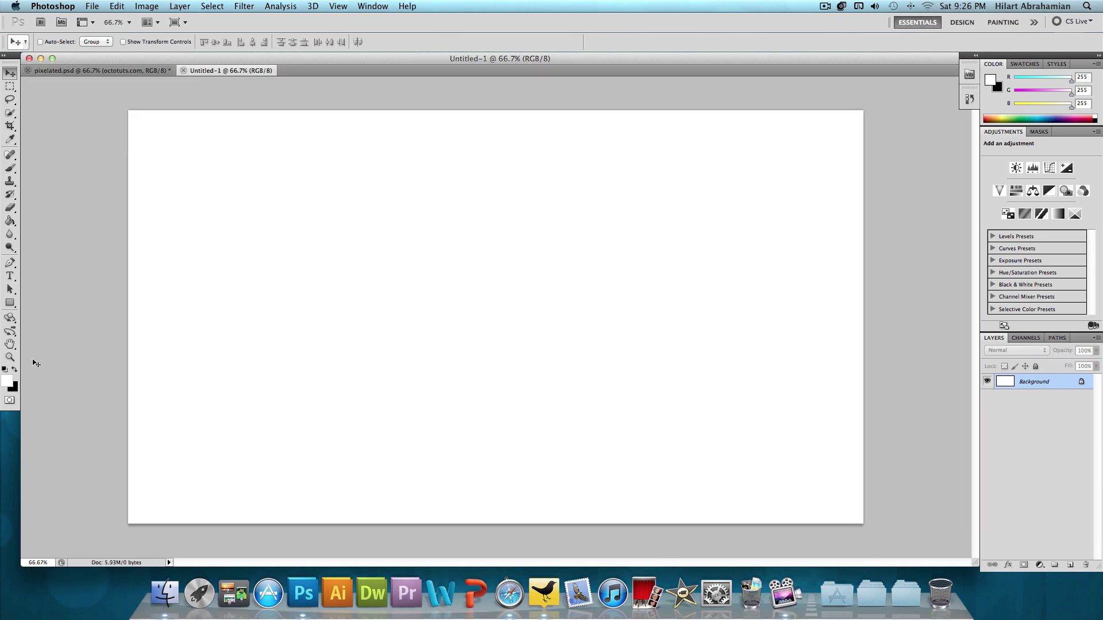
# Fill the Background layer with black using the Paint Bucket tool.
pyautogui.click(15, 370)
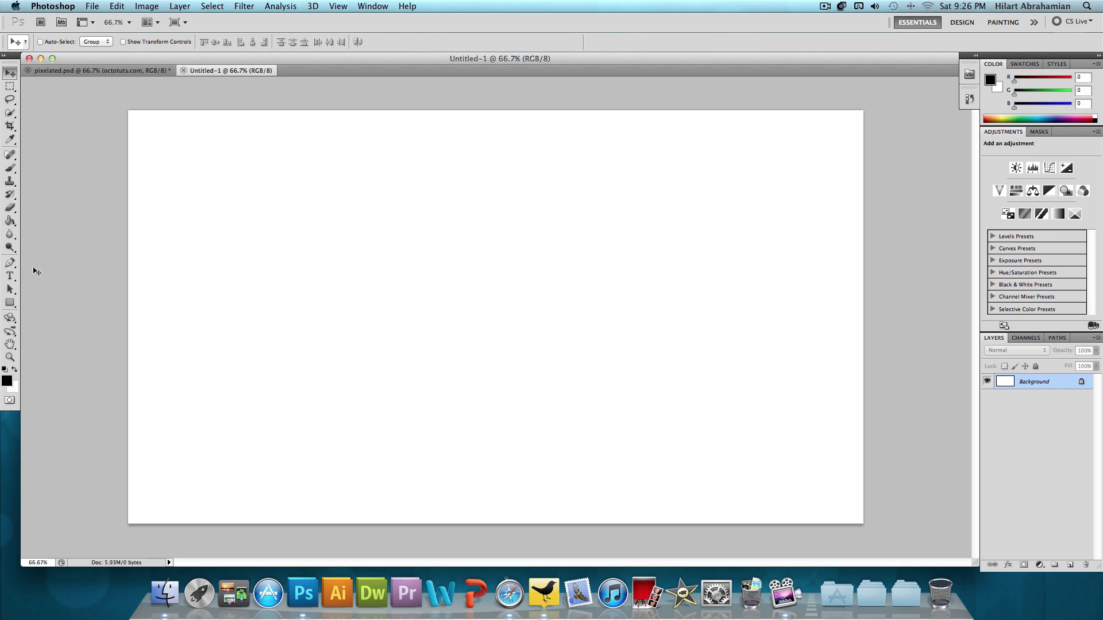
pyautogui.click(10, 221)
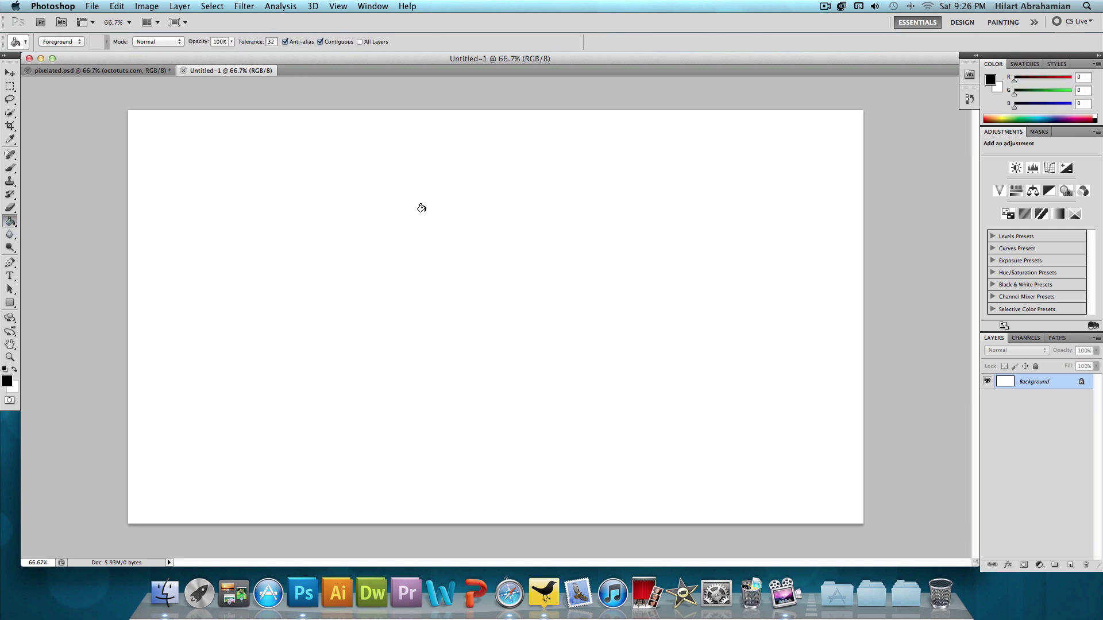
pyautogui.click(448, 211)
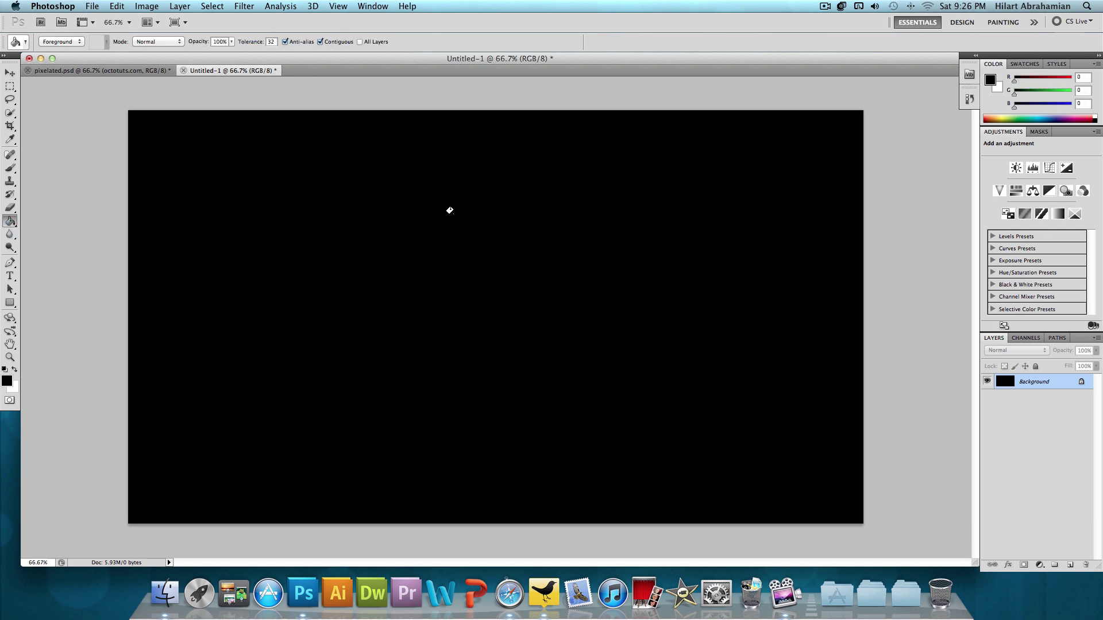
# Add the text "octotuts.com" in white, Disco Deck Regular 12 pt, near the middle of the canvas.
pyautogui.click(15, 370)
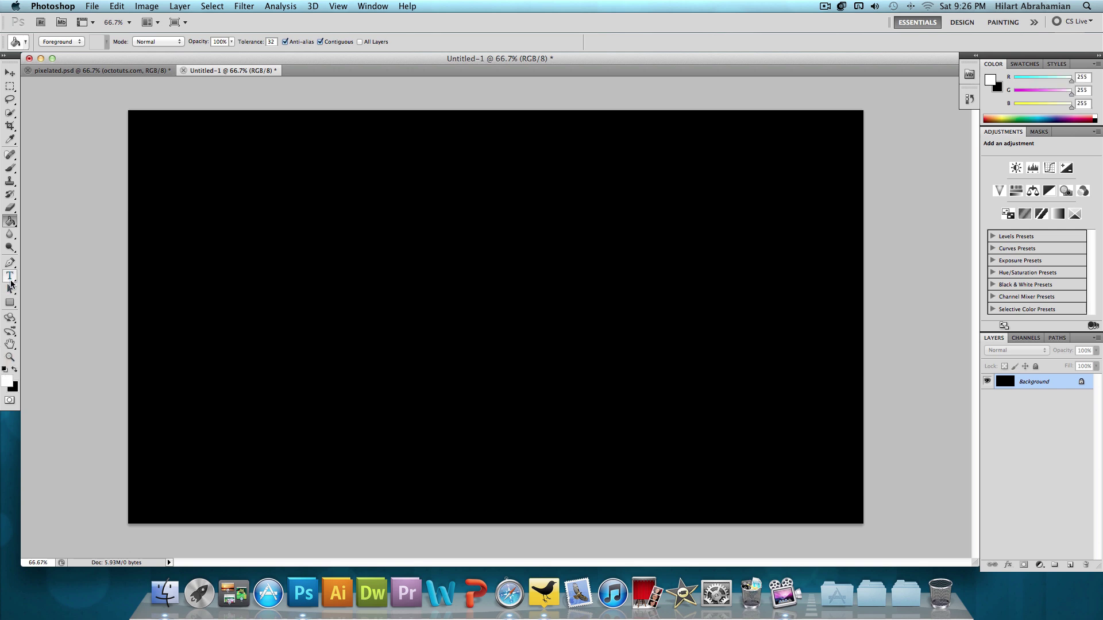
pyautogui.click(11, 277)
pyautogui.click(397, 286)
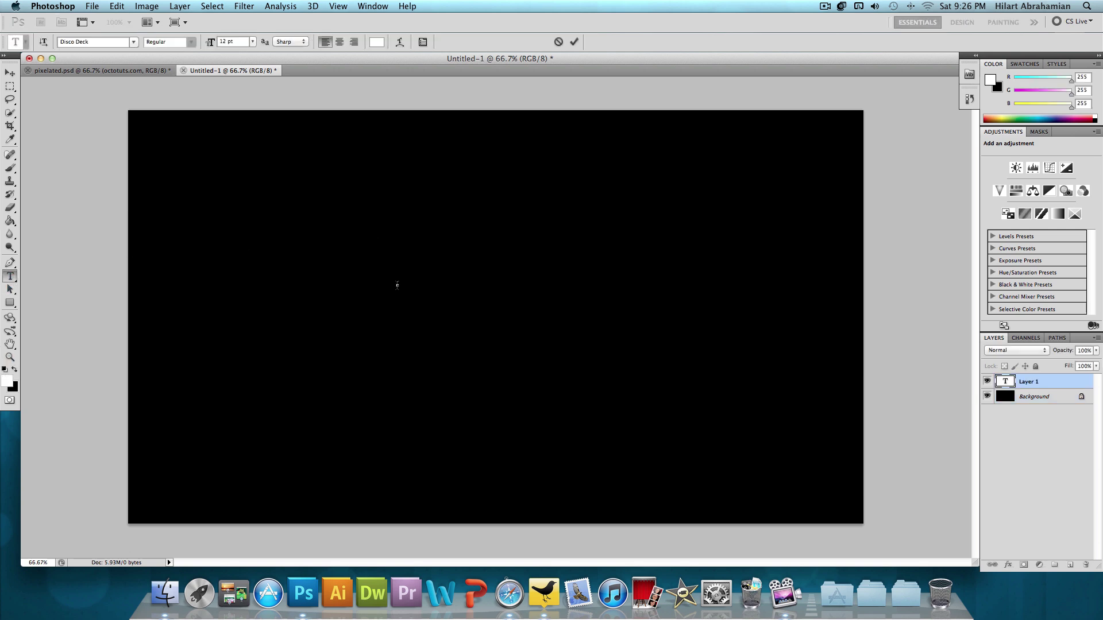
pyautogui.write('octotuts.com')
pyautogui.click(9, 73)
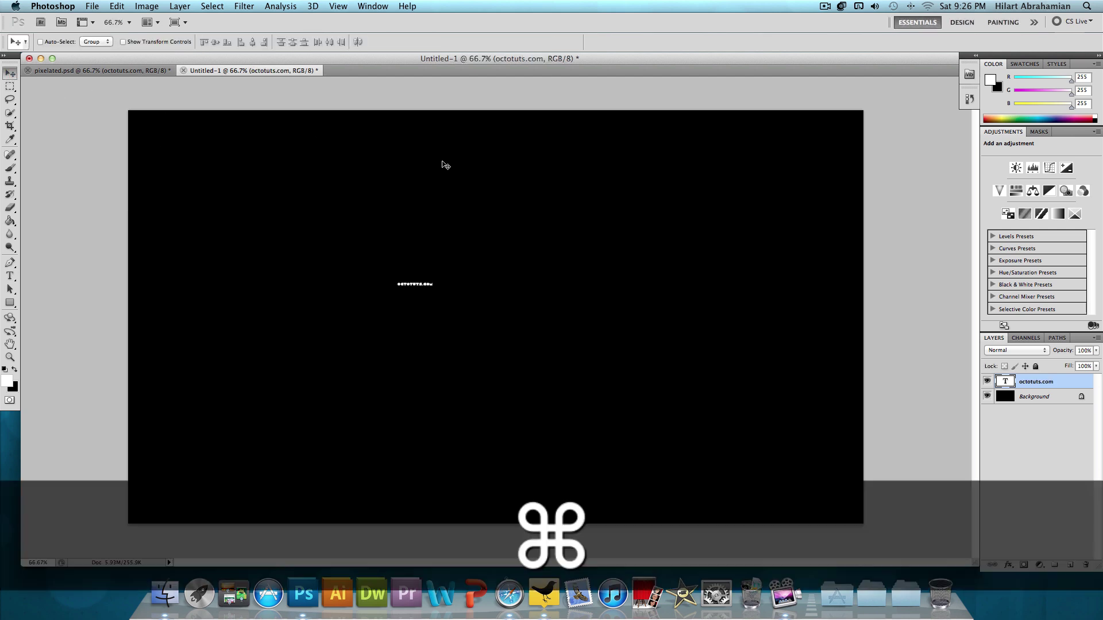
# Scale the octotuts.com text proportionally to about 1288% and move it to the middle of the canvas.
pyautogui.press('super+t')
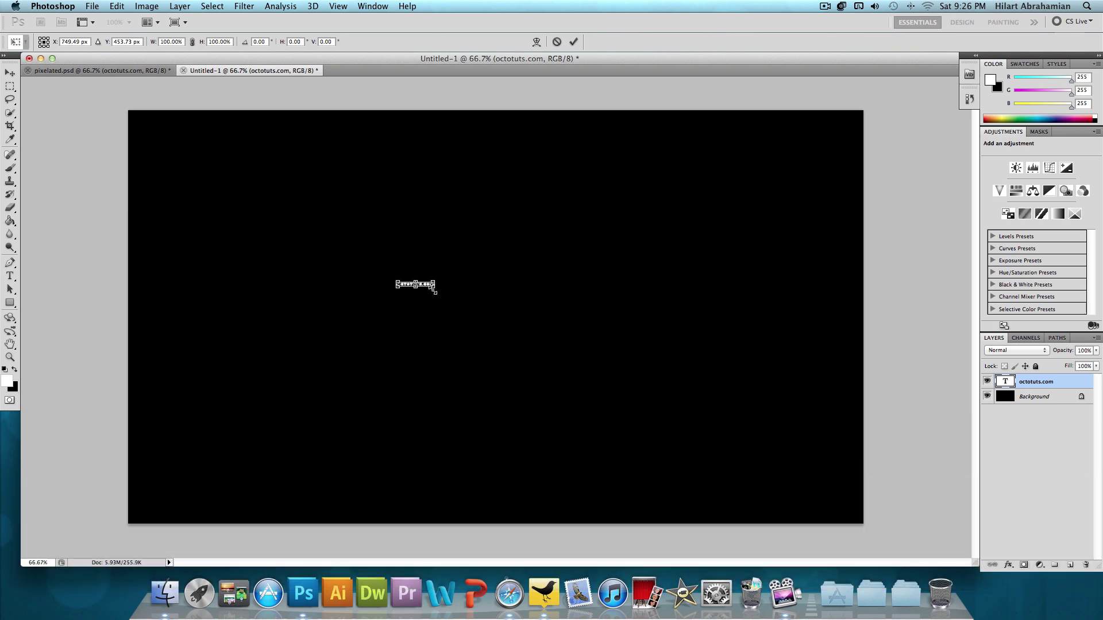
pyautogui.press('shift')
pyautogui.moveTo(433, 292); pyautogui.dragTo(830, 490)
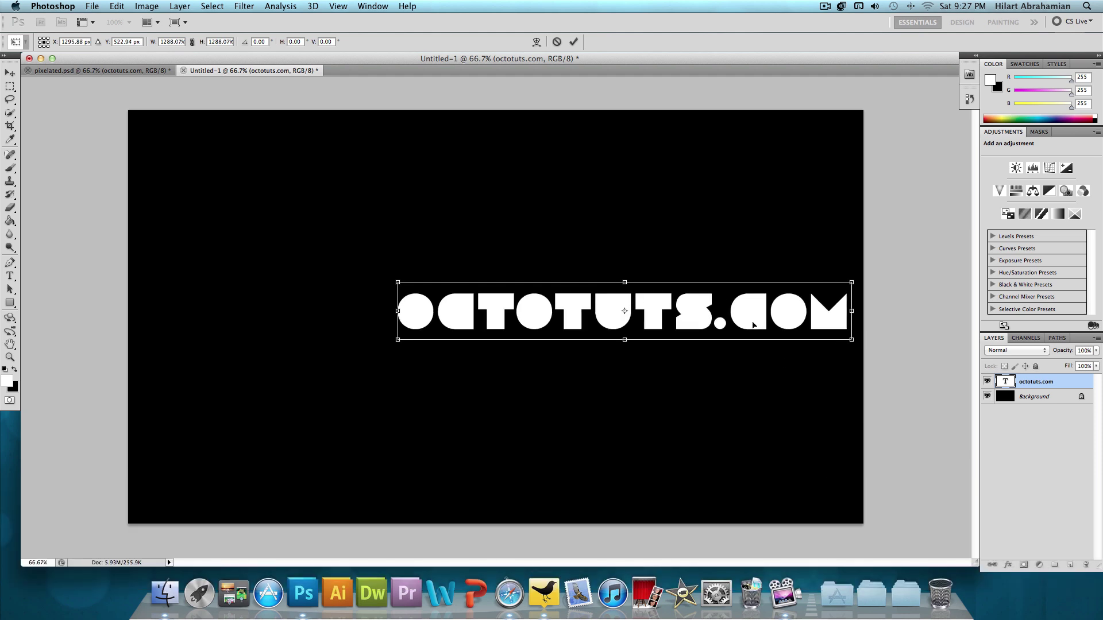
pyautogui.moveTo(752, 325); pyautogui.dragTo(635, 317)
pyautogui.press('Return')
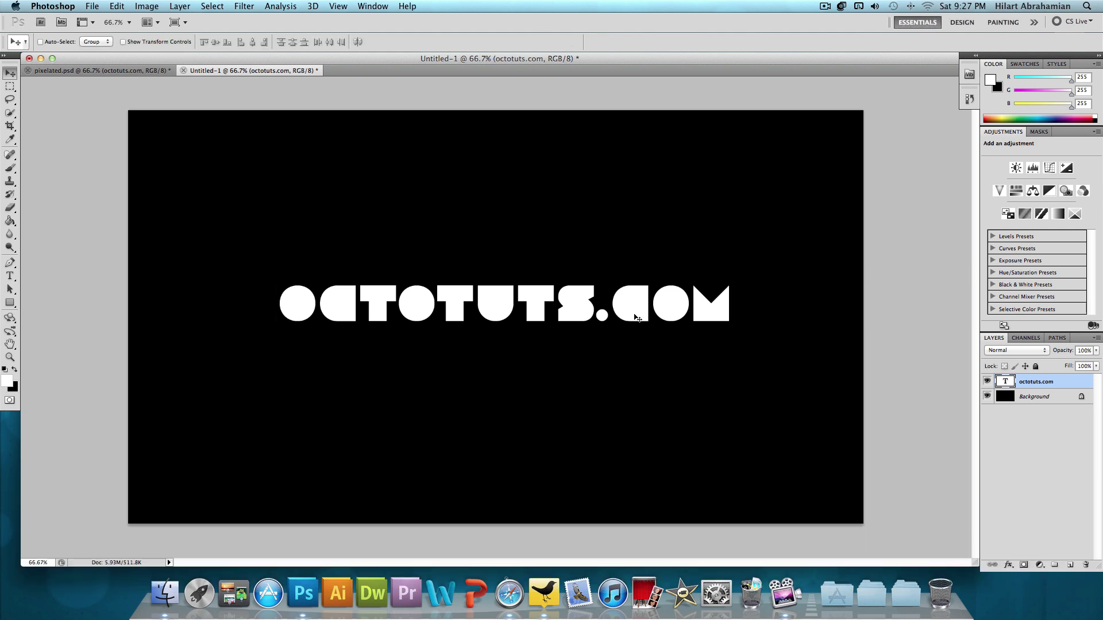
# Duplicate the octotuts.com text layer and place the copy beneath the original layer.
pyautogui.rightClick(1082, 383)
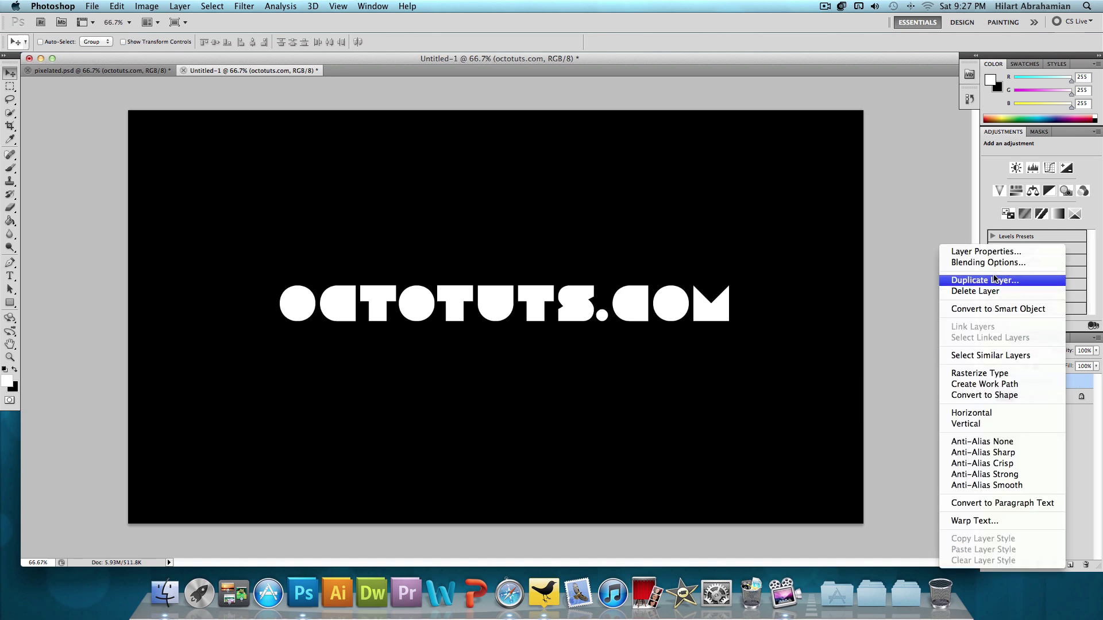
pyautogui.click(994, 279)
pyautogui.click(662, 247)
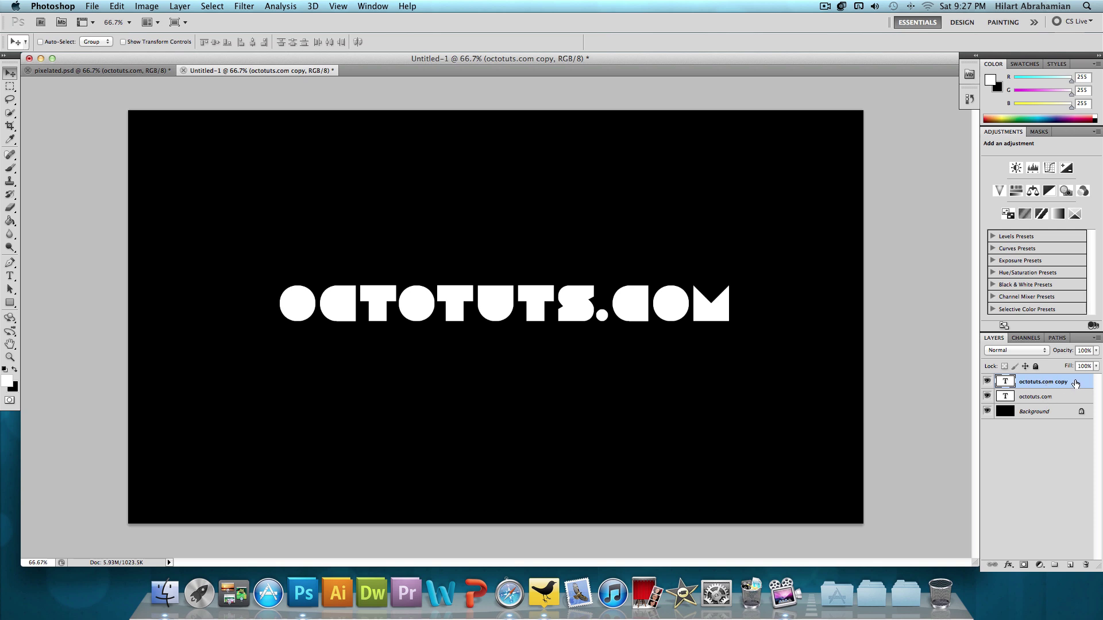
pyautogui.moveTo(1076, 384); pyautogui.dragTo(1020, 403)
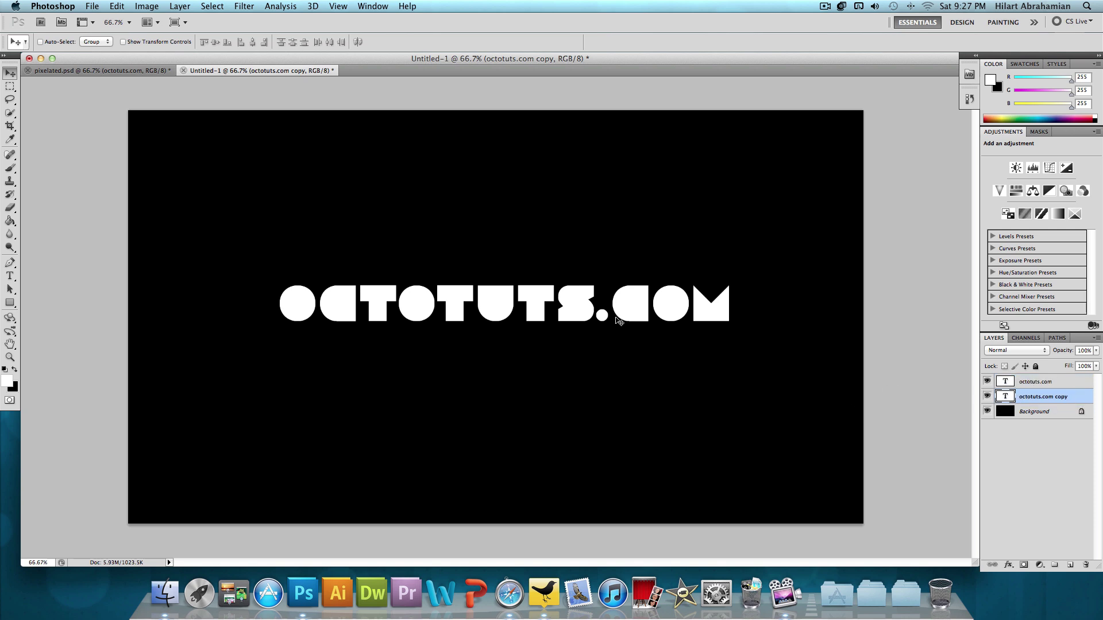
# Scale the octotuts.com copy proportionally to about 112% and center it behind the original text.
pyautogui.press('super+t')
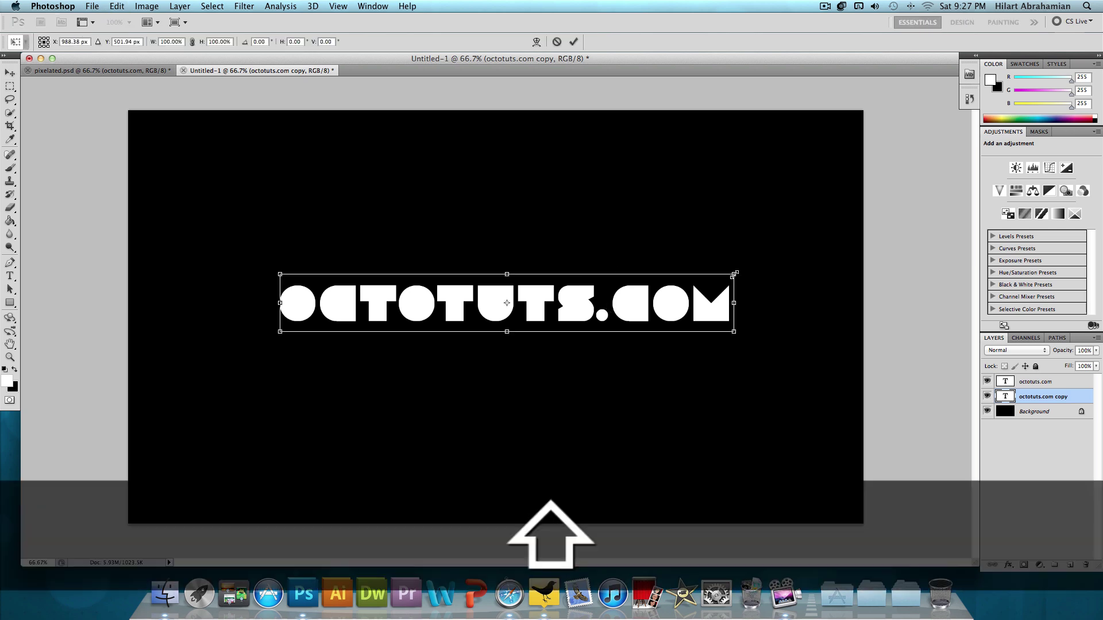
pyautogui.moveTo(735, 275); pyautogui.dragTo(792, 262)
pyautogui.moveTo(693, 299); pyautogui.dragTo(672, 303)
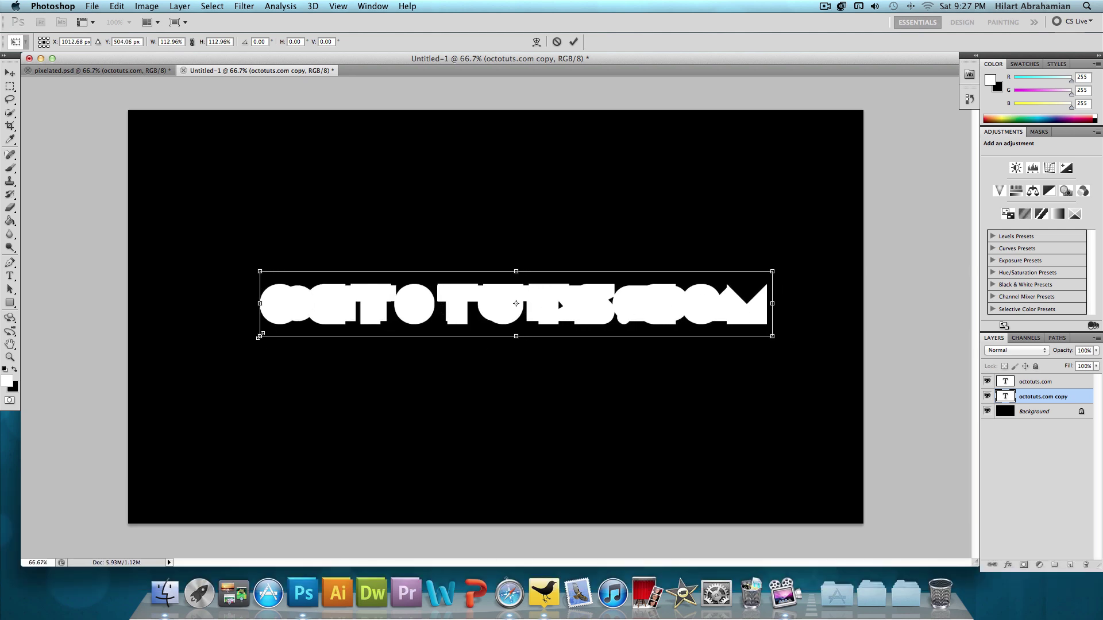
pyautogui.moveTo(259, 337); pyautogui.dragTo(308, 320)
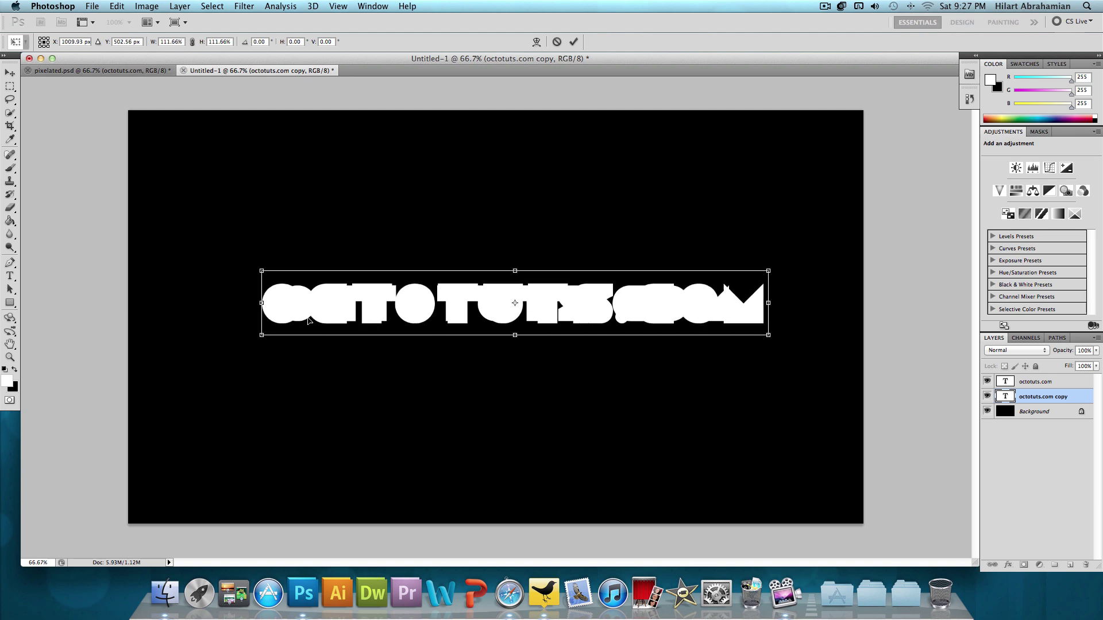
pyautogui.press('Return')
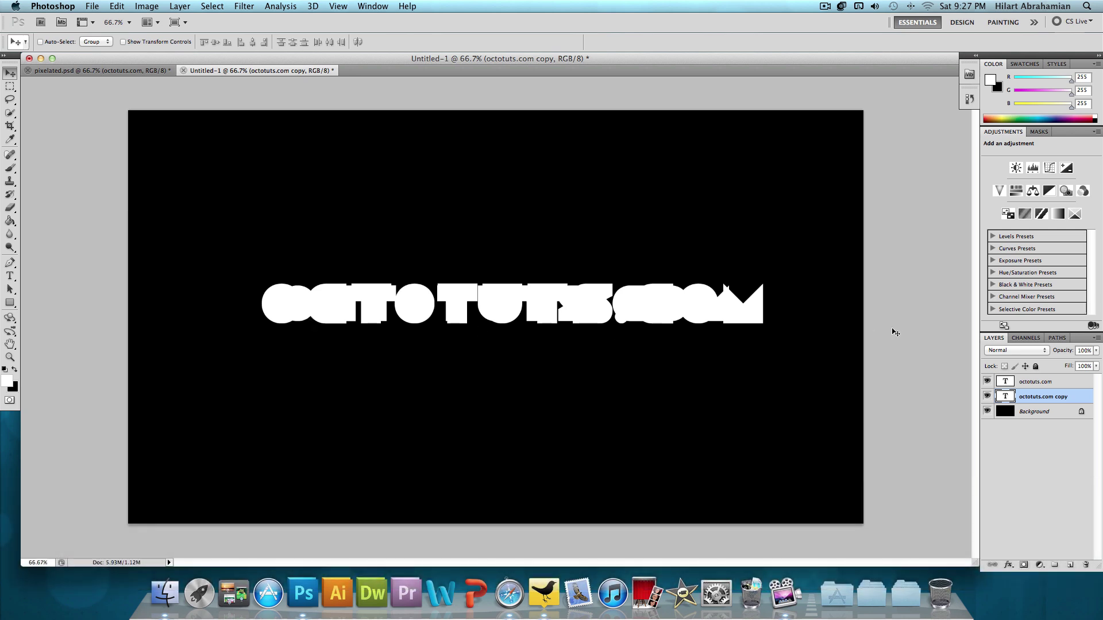
# Rasterize the octotuts.com copy layer and apply the Mosaic filter with a cell size of 20.
pyautogui.click(243, 7)
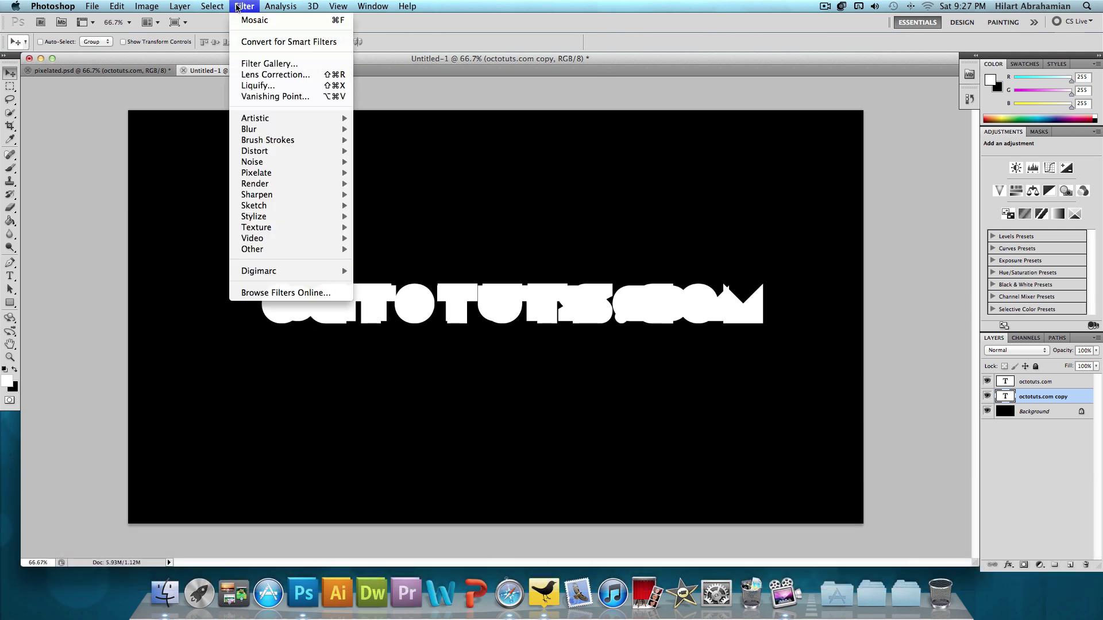
pyautogui.moveTo(300, 179)
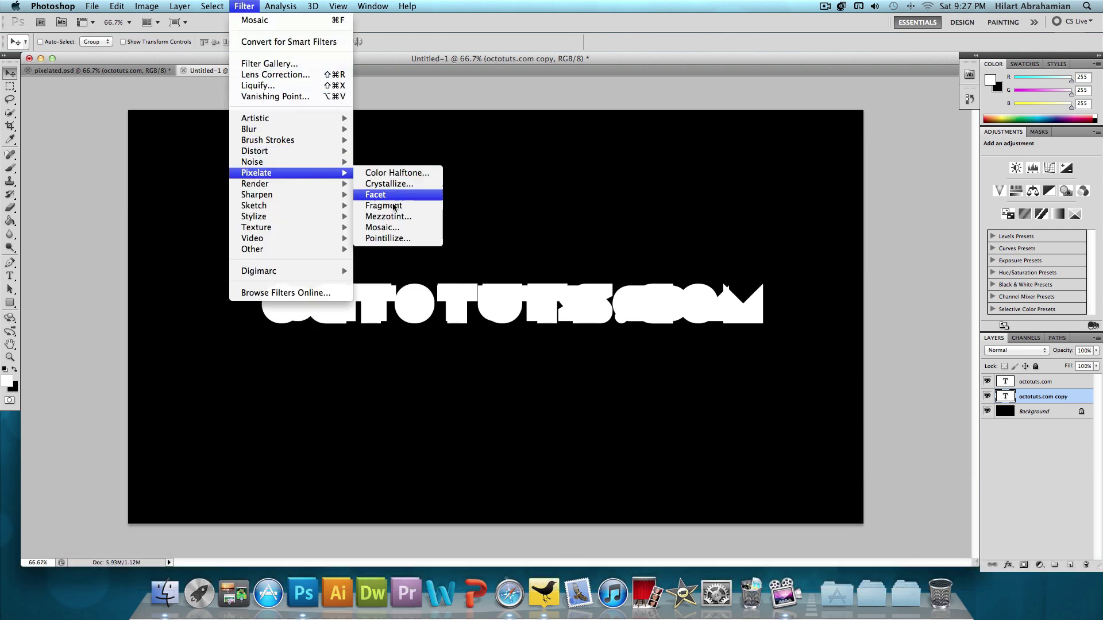
pyautogui.click(382, 227)
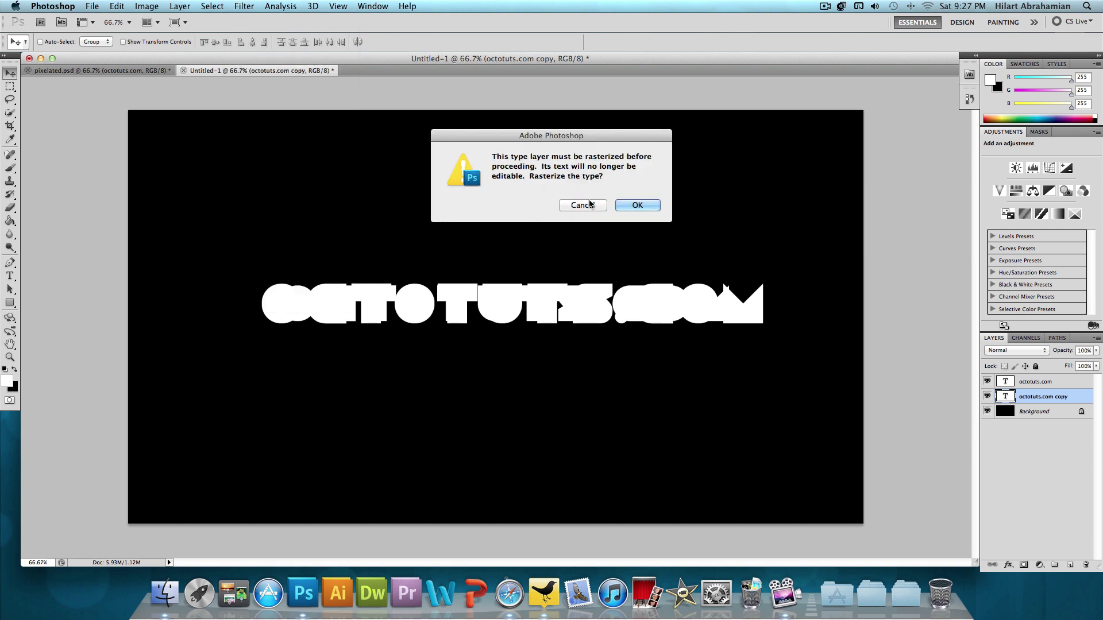
pyautogui.click(636, 206)
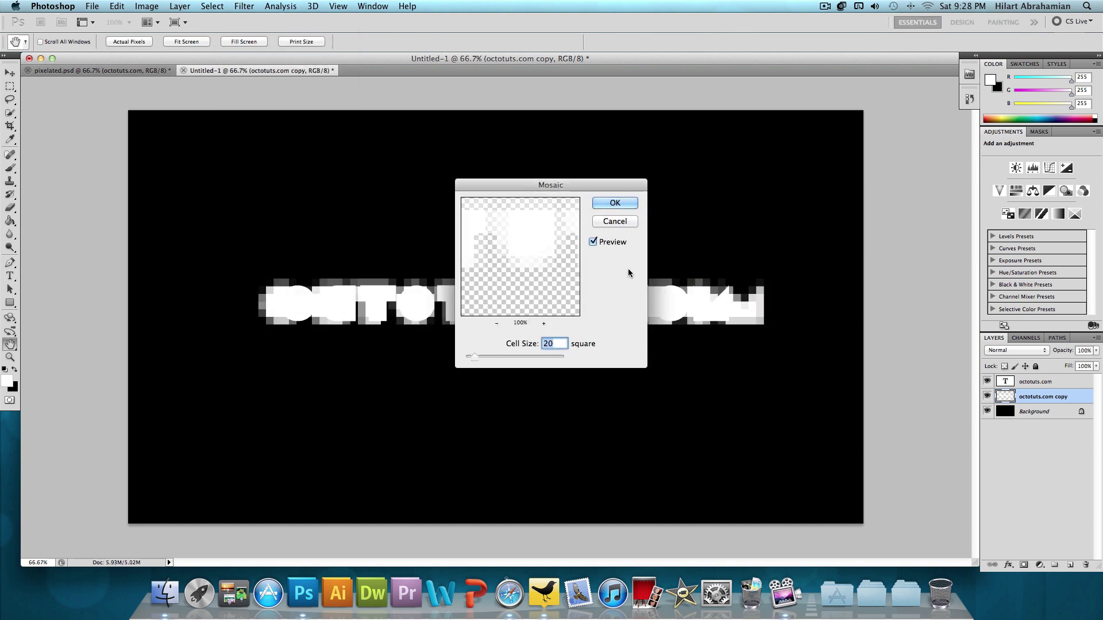
pyautogui.click(619, 201)
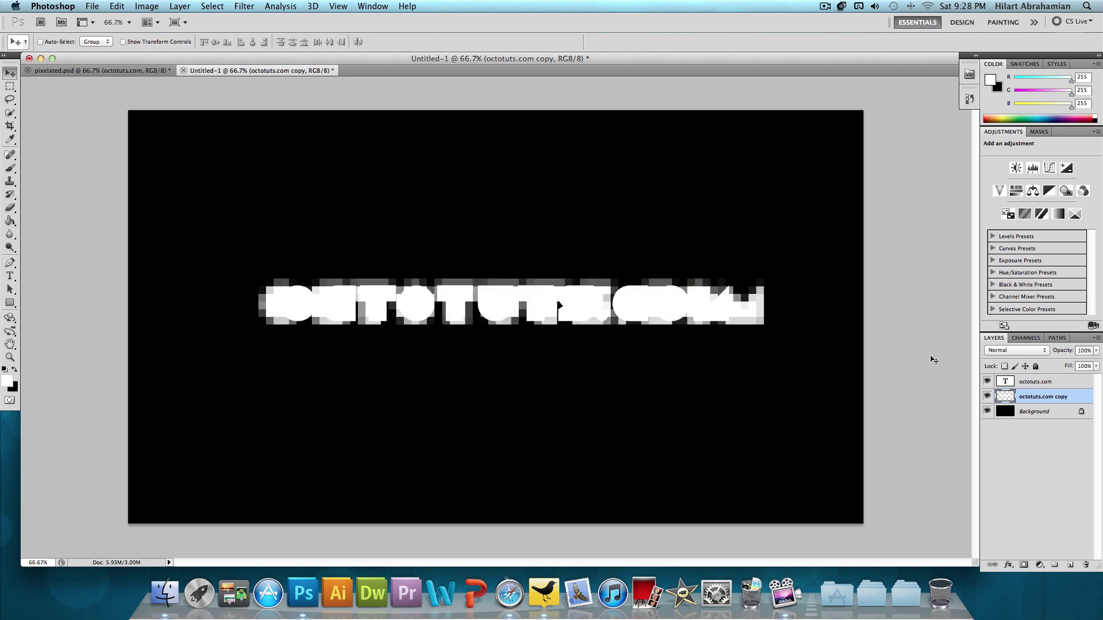
# Add a Gradient Overlay layer style to the octotuts.com copy layer, keeping the canvas text in view.
pyautogui.doubleClick(1076, 401)
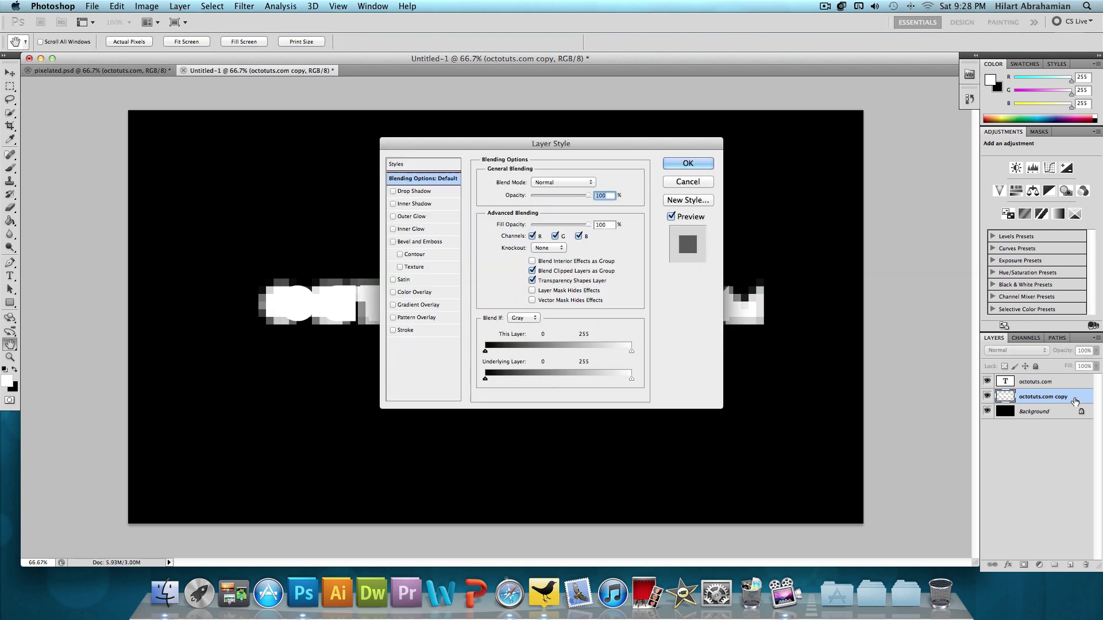
pyautogui.moveTo(492, 150); pyautogui.dragTo(875, 166)
pyautogui.click(684, 329)
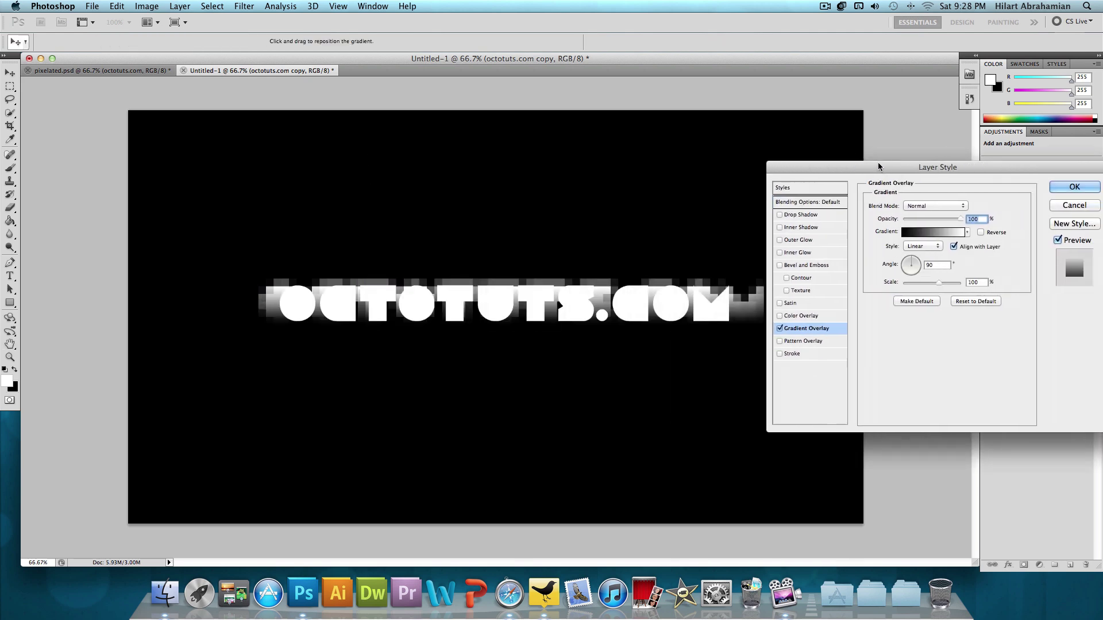
# Try the spectrum presets for the overlay's gradient and choose Dark Spectrum.
pyautogui.click(914, 232)
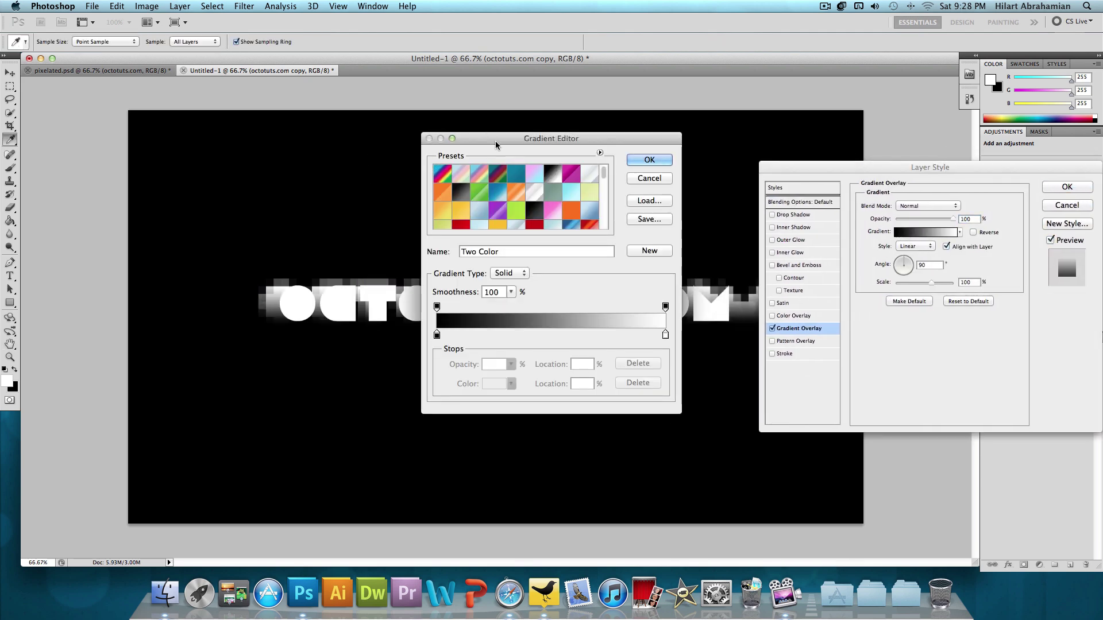
pyautogui.moveTo(496, 142); pyautogui.dragTo(884, 160)
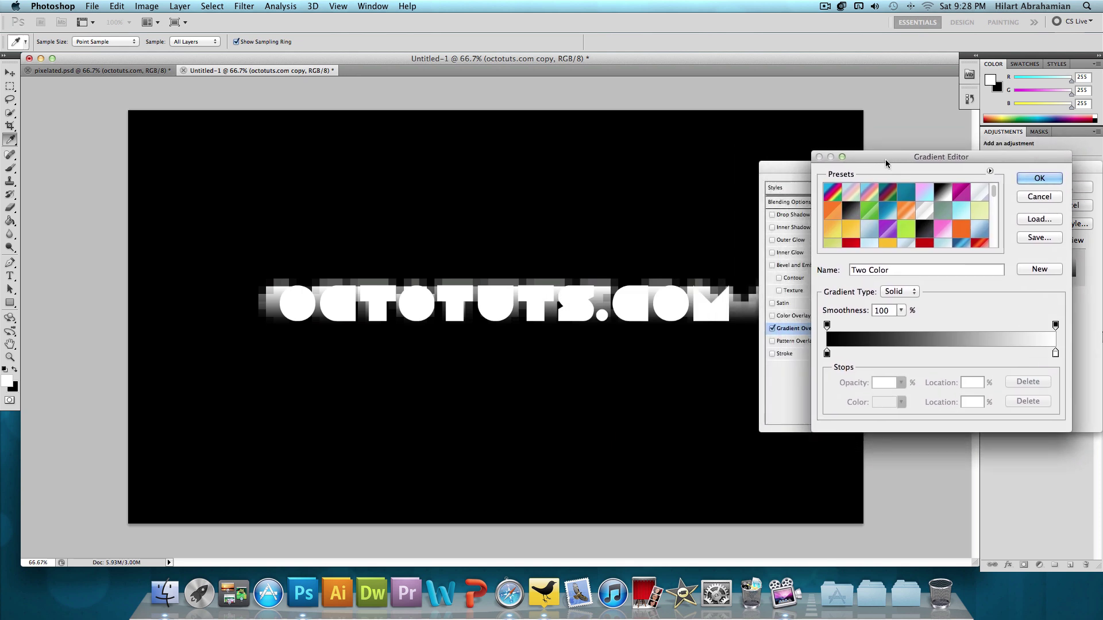
pyautogui.click(890, 193)
pyautogui.click(834, 195)
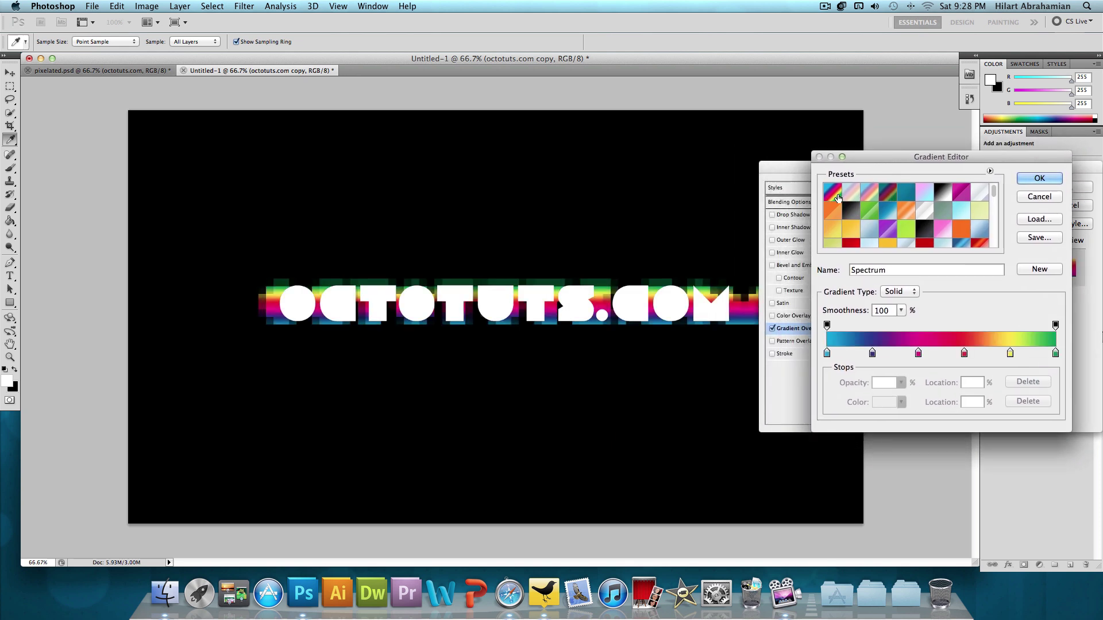
pyautogui.click(854, 196)
pyautogui.click(870, 195)
pyautogui.click(885, 194)
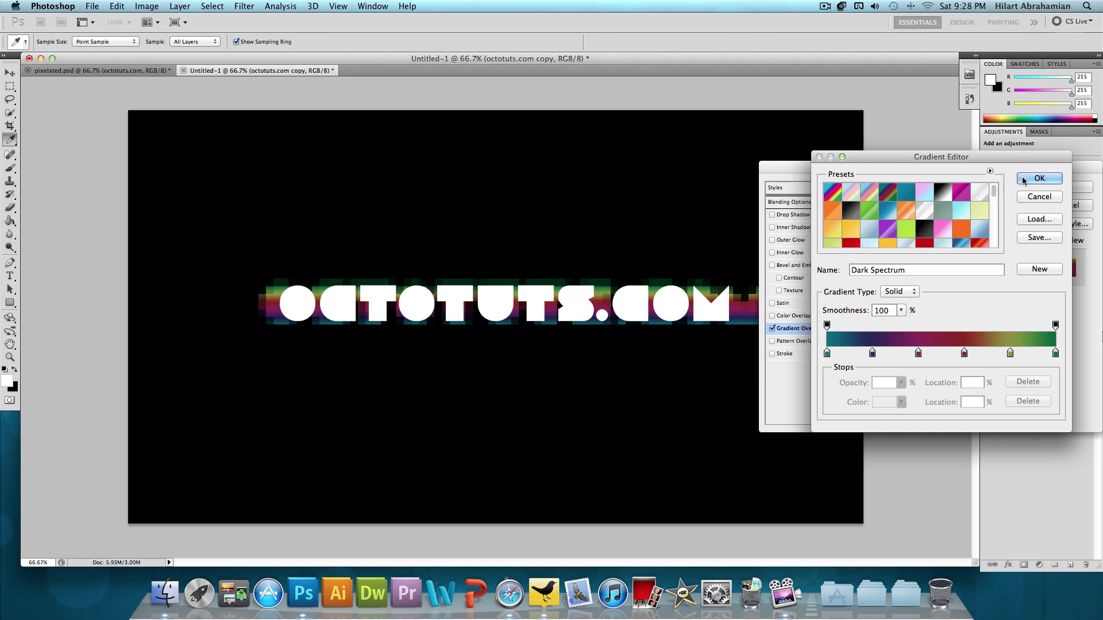
pyautogui.click(990, 171)
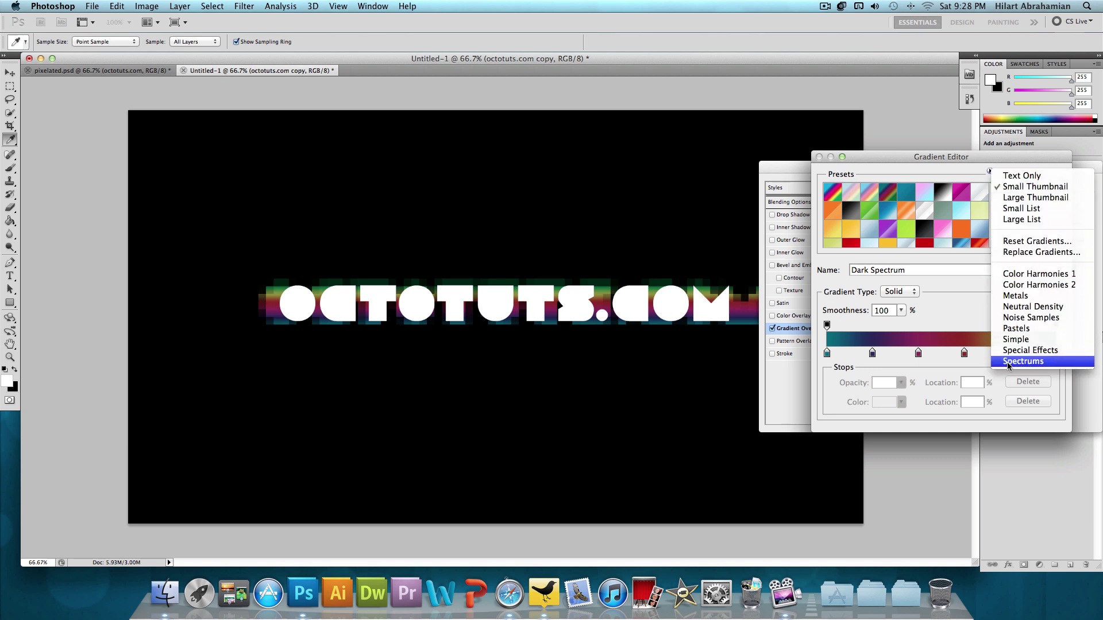
pyautogui.click(948, 292)
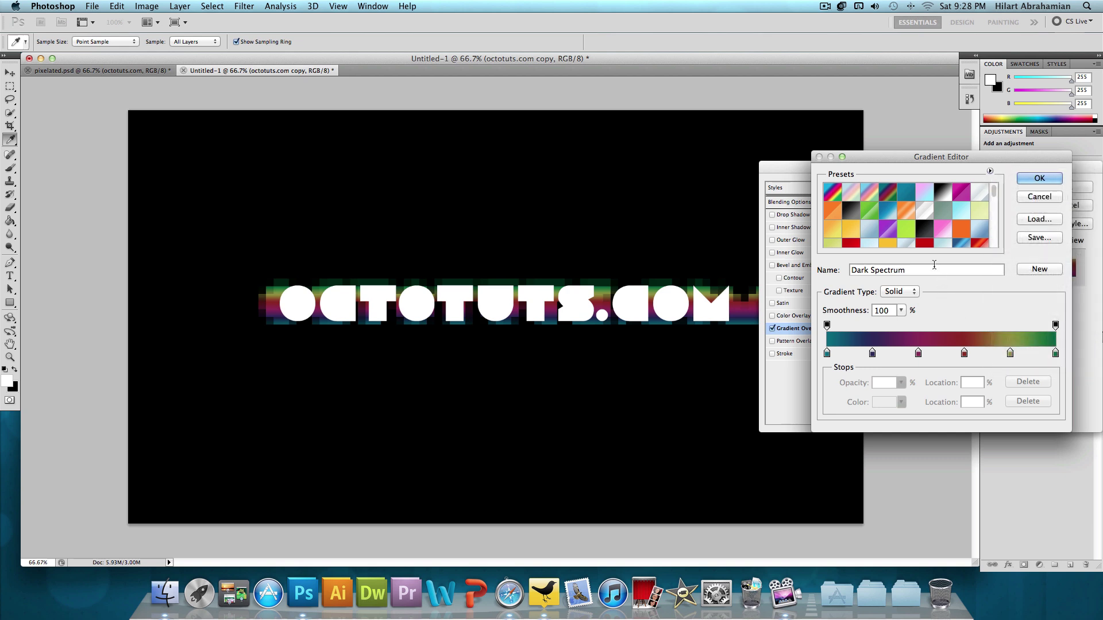
# Accept the Dark Spectrum gradient, set the overlay's angle to 0°, apply the layer style and collapse the layer's effects list.
pyautogui.click(1028, 181)
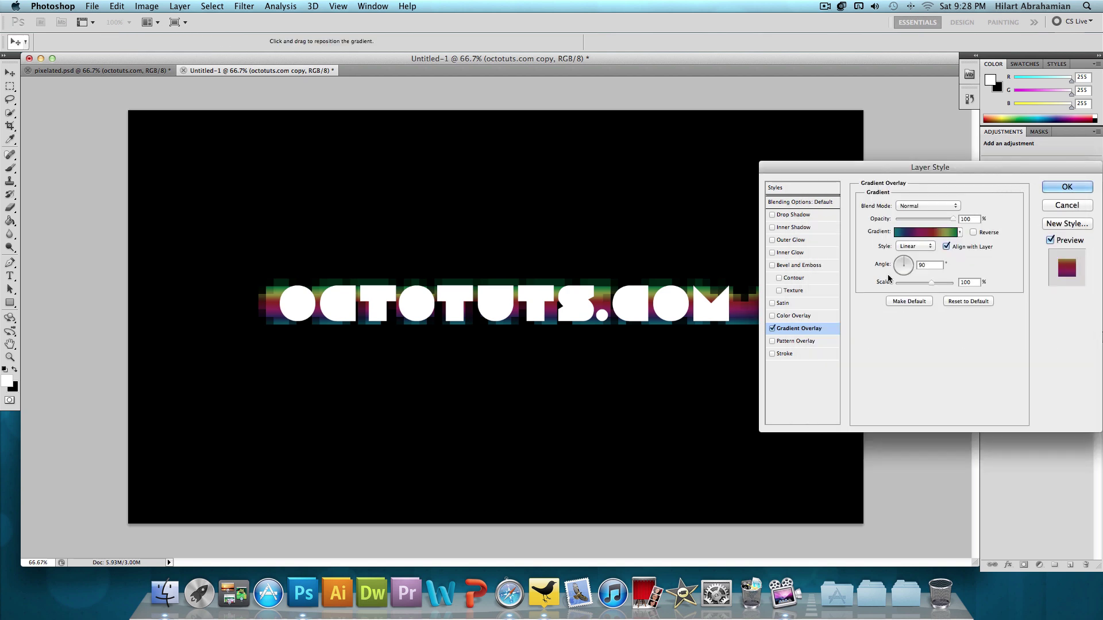
pyautogui.click(907, 266)
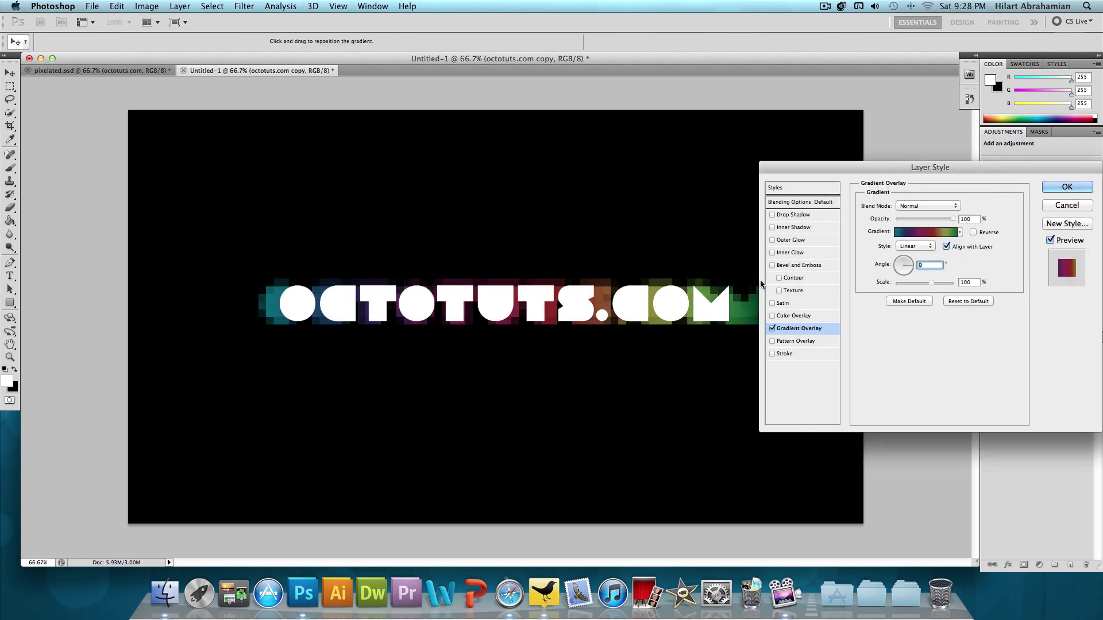
pyautogui.click(1061, 189)
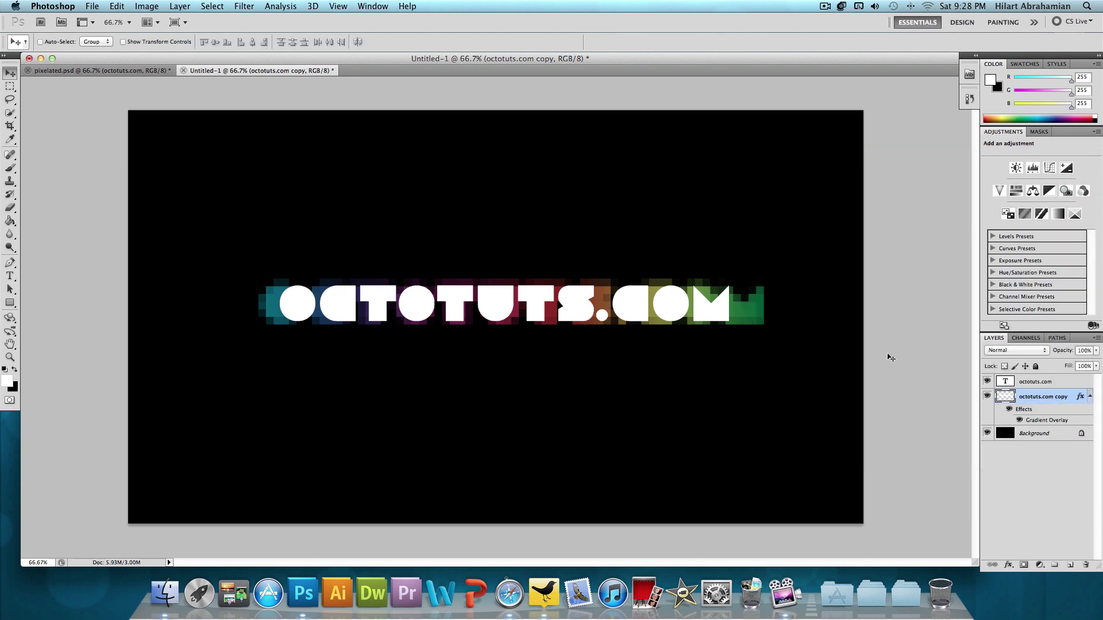
pyautogui.click(1090, 396)
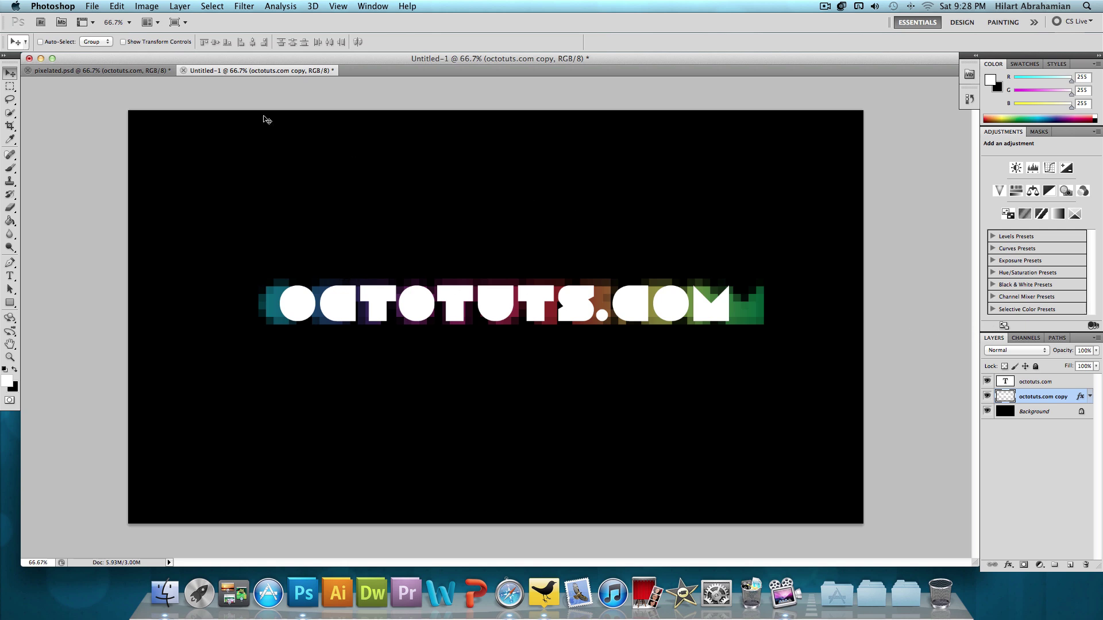
# Check the finished design in pixelated.psd, and reduce the octotuts.com copy layer's opacity to 59% in Untitled-1.
pyautogui.click(105, 72)
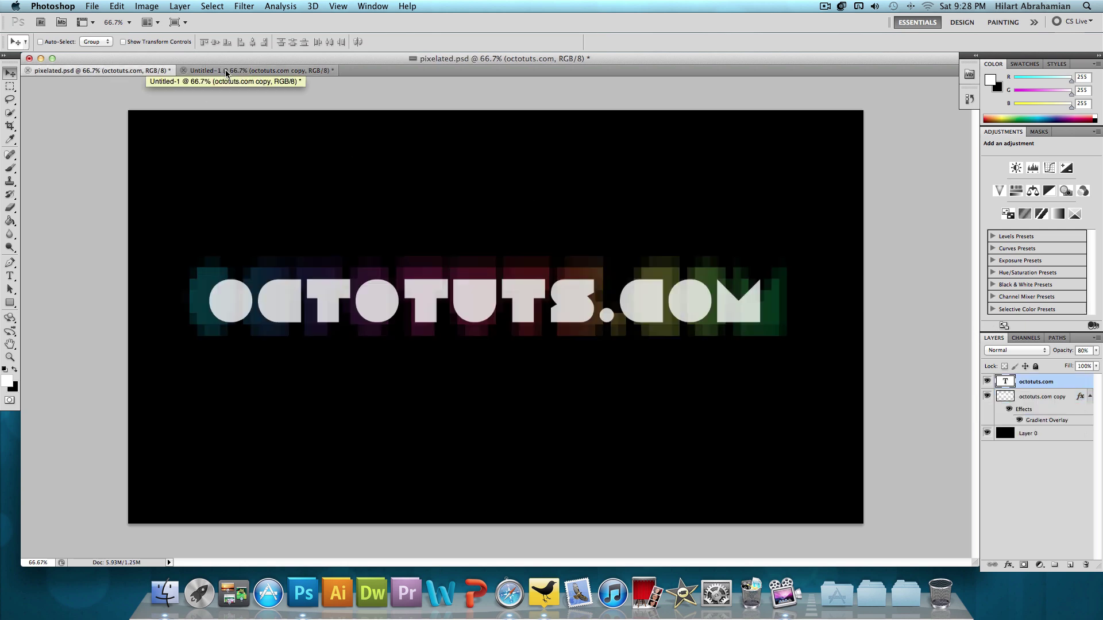
pyautogui.click(221, 70)
pyautogui.moveTo(1096, 350); pyautogui.dragTo(1065, 364)
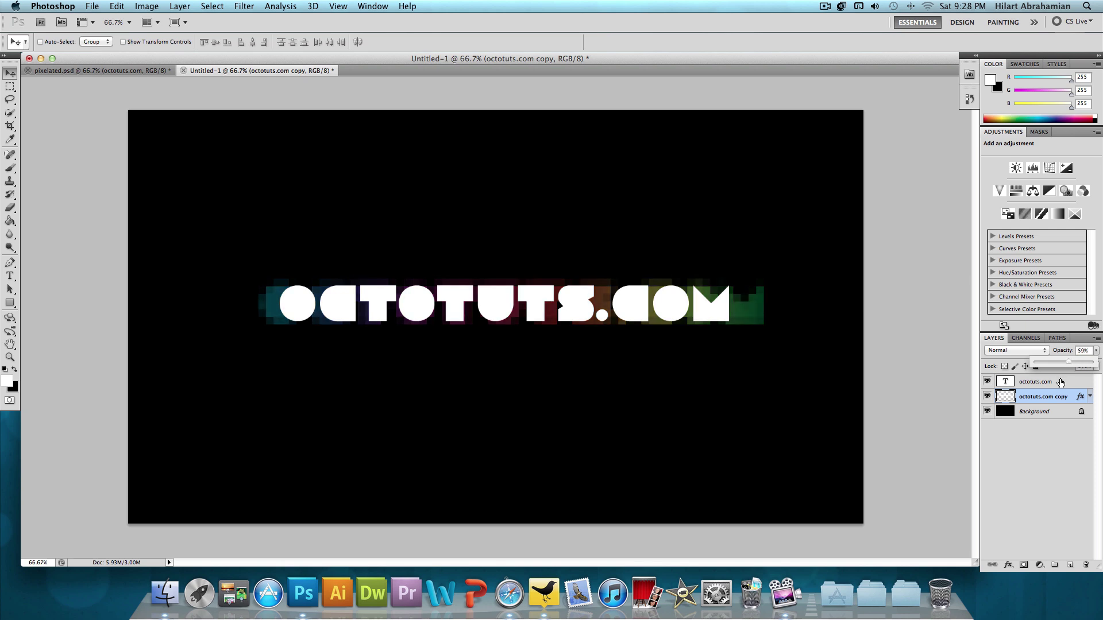
# Set the octotuts.com text layer's opacity to 90%, reselect the octotuts.com copy layer and minimize the document window.
pyautogui.click(1057, 381)
pyautogui.click(1081, 350)
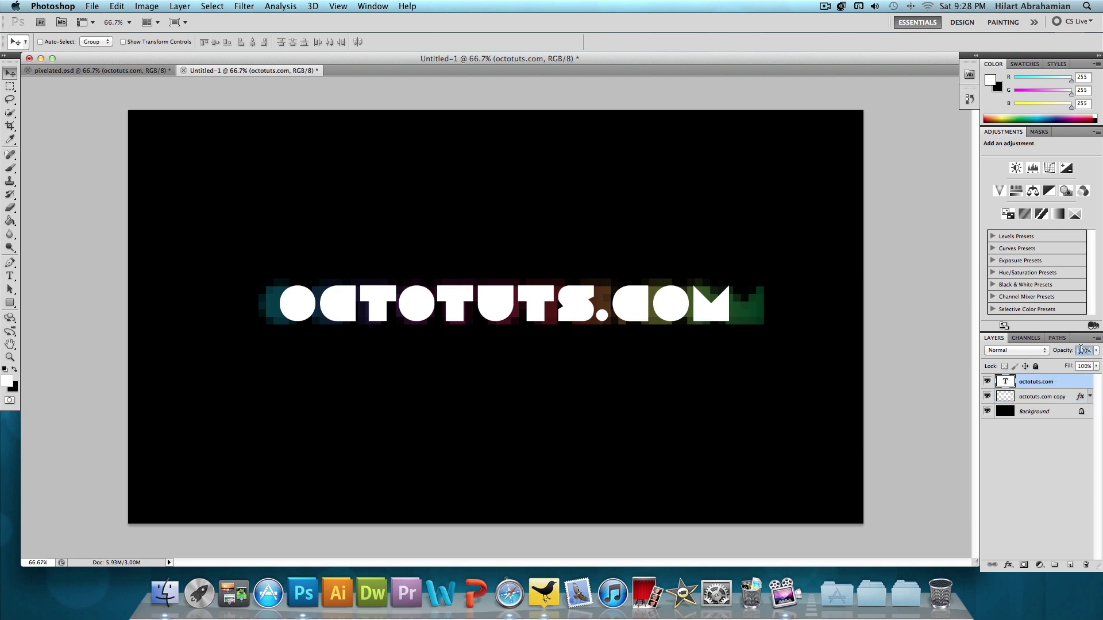
pyautogui.write('90')
pyautogui.press('Return')
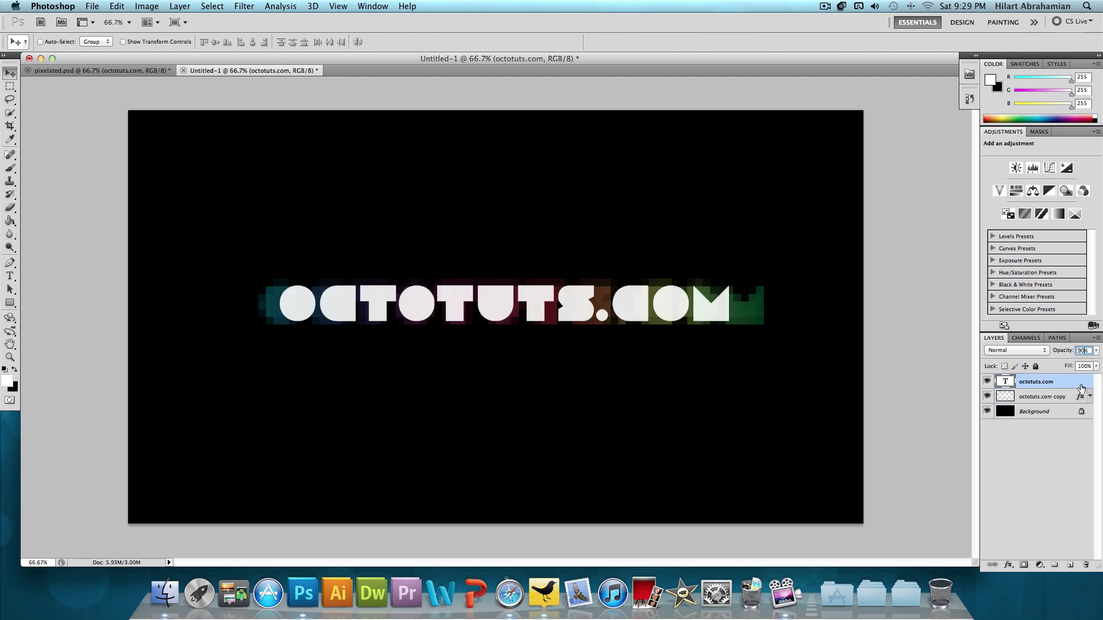
pyautogui.click(1048, 398)
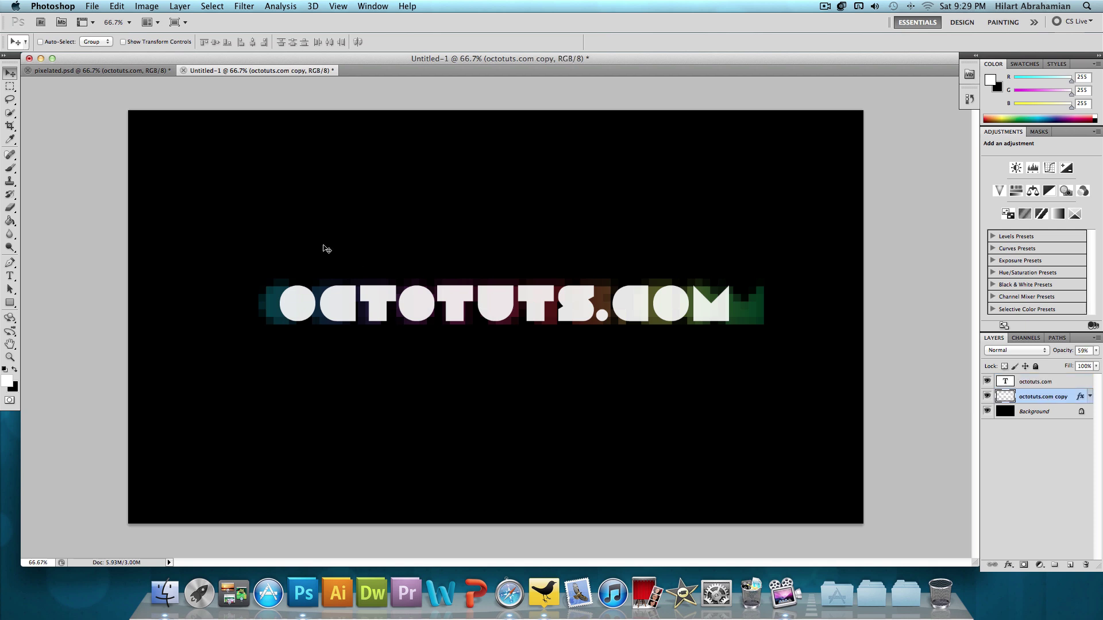
pyautogui.click(41, 59)
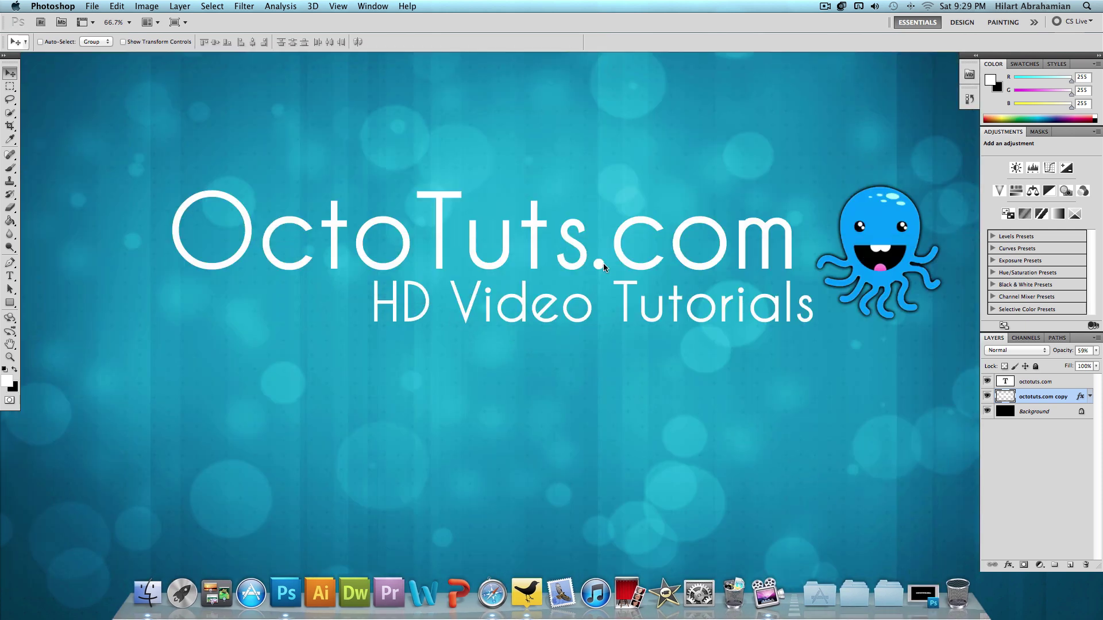